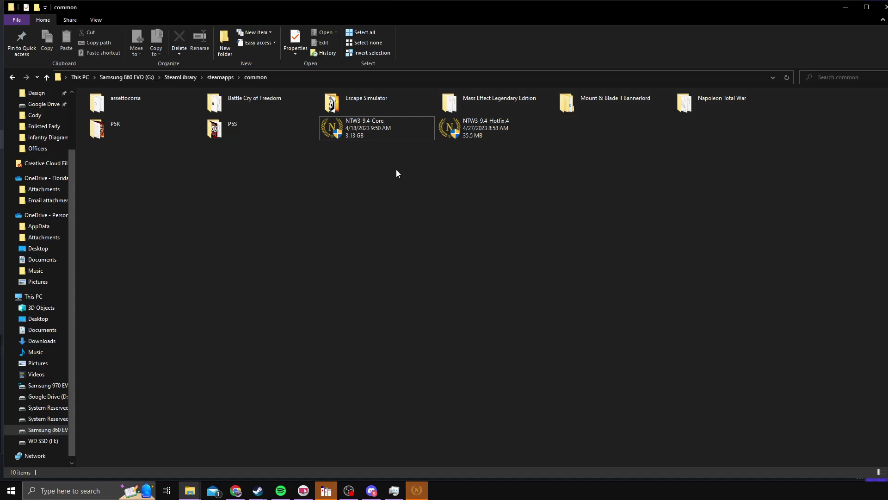
{"action": "mouse_move", "coordinate": [418, 493]}
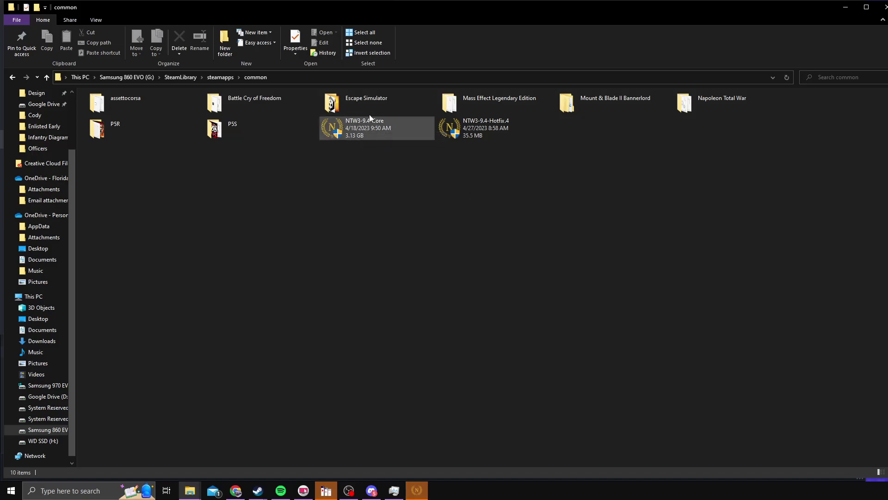
{"action": "left_click", "coordinate": [508, 132]}
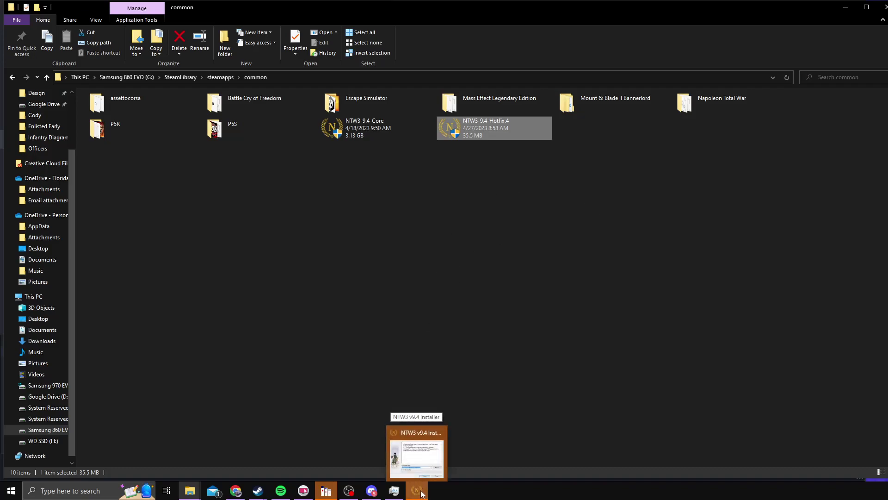
{"action": "left_click", "coordinate": [364, 185]}
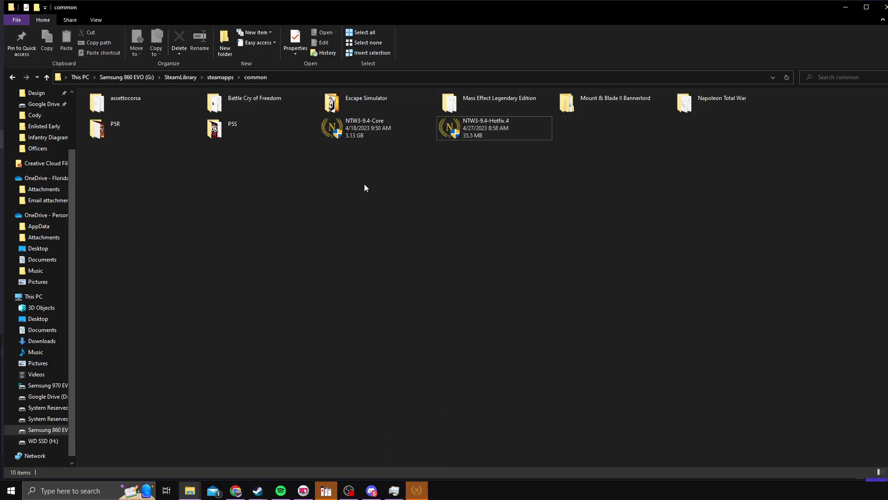
{"action": "left_click_drag", "start_coordinate": [620, 211], "coordinate": [342, 152]}
{"action": "left_click_drag", "start_coordinate": [283, 158], "coordinate": [605, 223]}
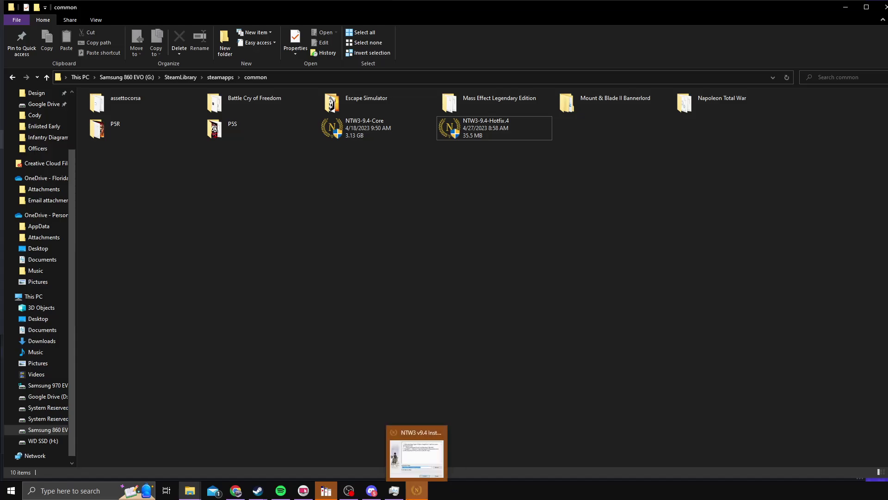
- Bring up the NTW3 v9.4 Installer and review its instructions for the destination folder
{"action": "left_click", "coordinate": [416, 485]}
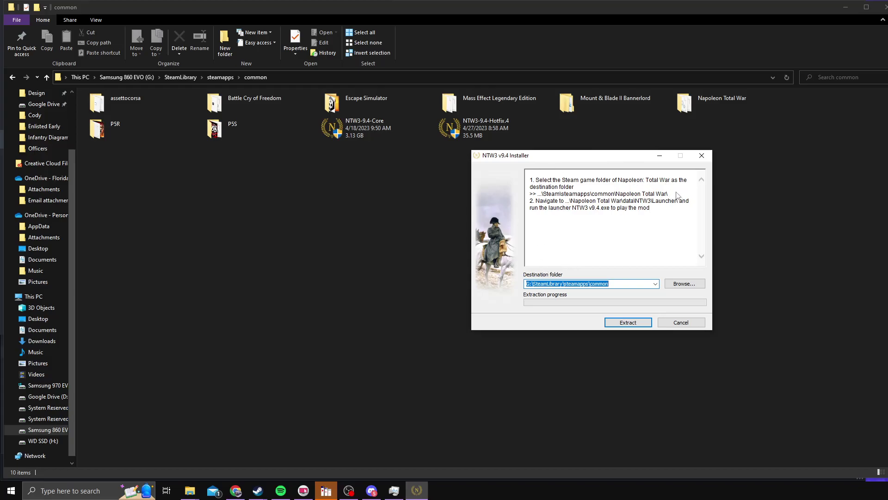
{"action": "left_click_drag", "start_coordinate": [668, 195], "coordinate": [543, 194]}
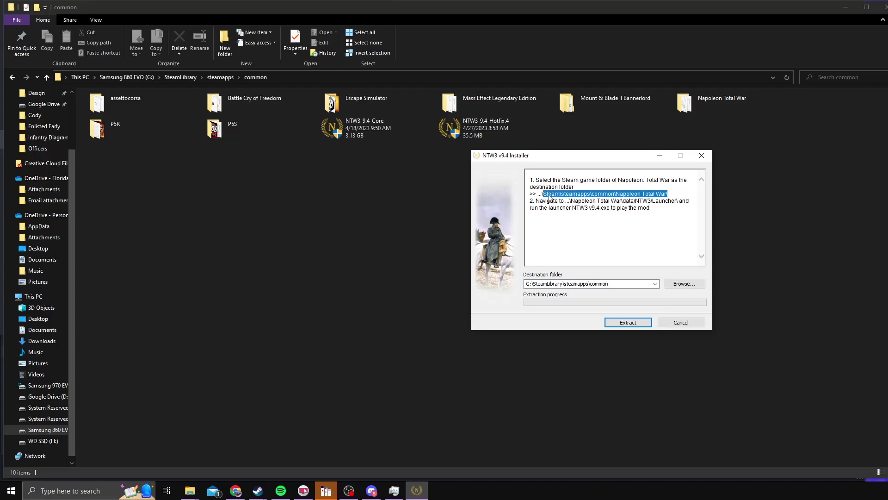
{"action": "left_click", "coordinate": [609, 214]}
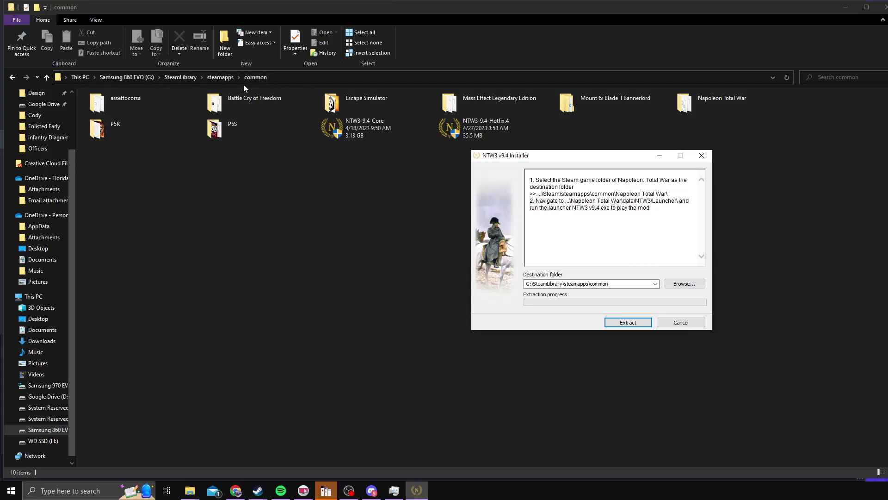
{"action": "left_click_drag", "start_coordinate": [70, 174], "coordinate": [357, 251]}
- Choose G:\SteamLibrary\steamapps\common\Napoleon Total War as the installer's destination folder and cancel the installer without extracting
{"action": "left_click", "coordinate": [684, 284]}
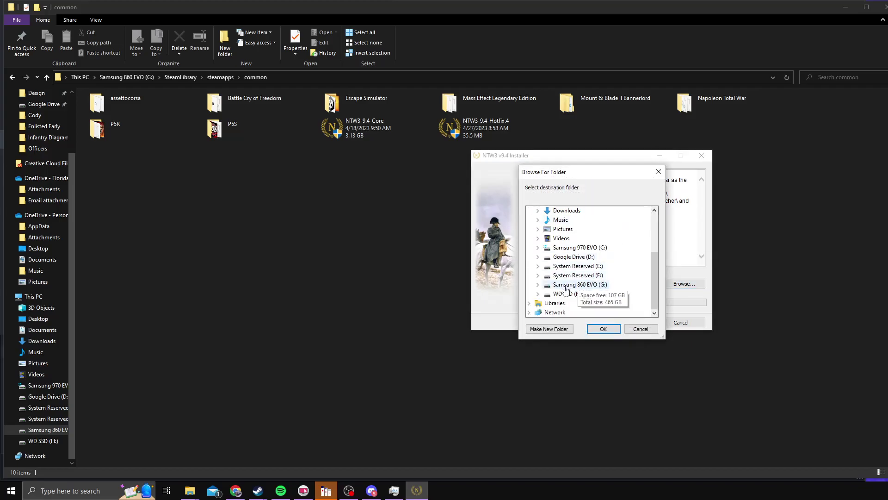
{"action": "left_click", "coordinate": [565, 285]}
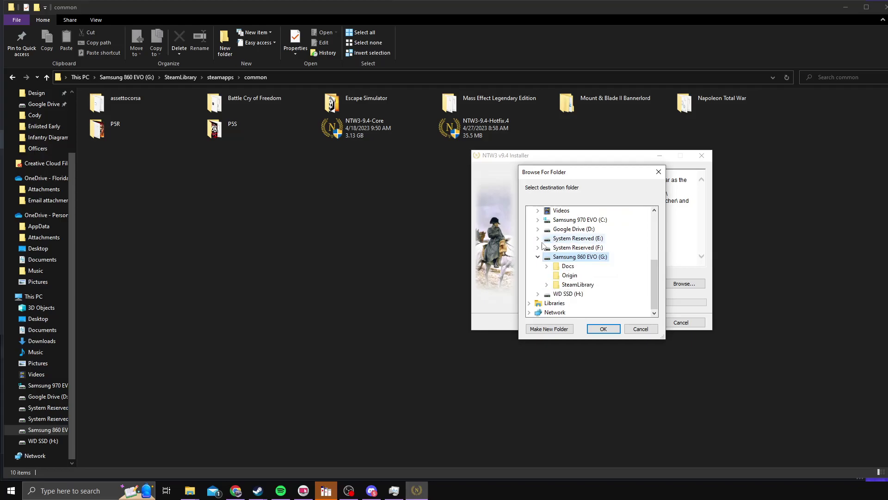
{"action": "left_click", "coordinate": [578, 285]}
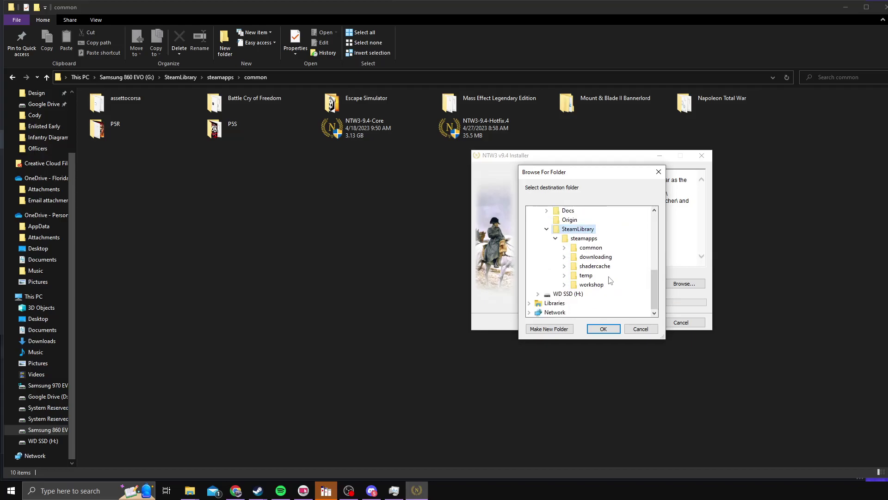
{"action": "scroll", "coordinate": [604, 246], "scroll_direction": "up", "scroll_amount": 1}
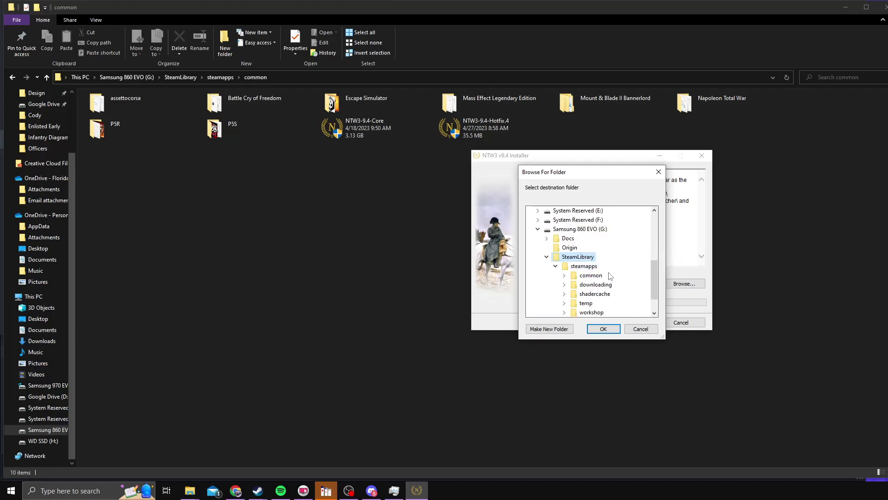
{"action": "left_click", "coordinate": [596, 275]}
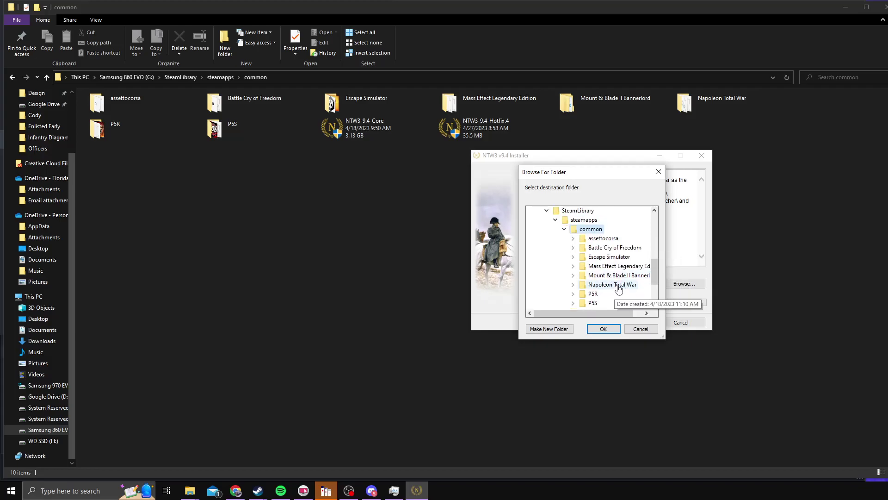
{"action": "left_click", "coordinate": [622, 284]}
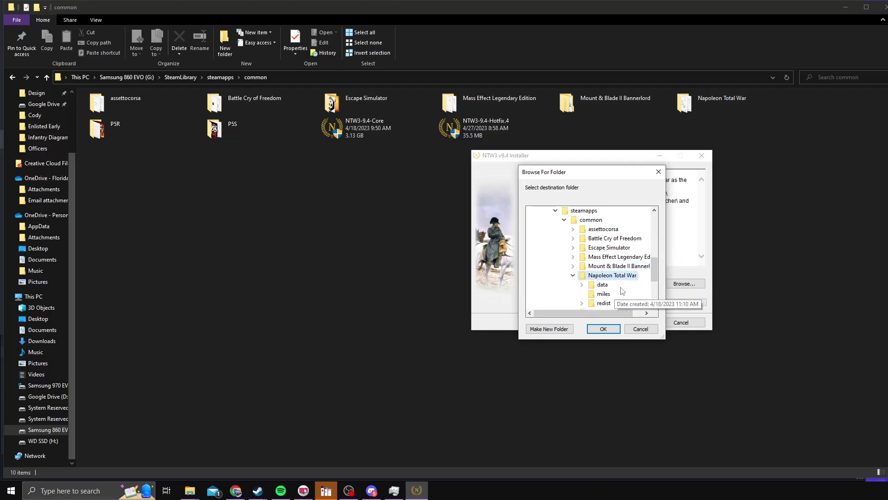
{"action": "left_click", "coordinate": [603, 329]}
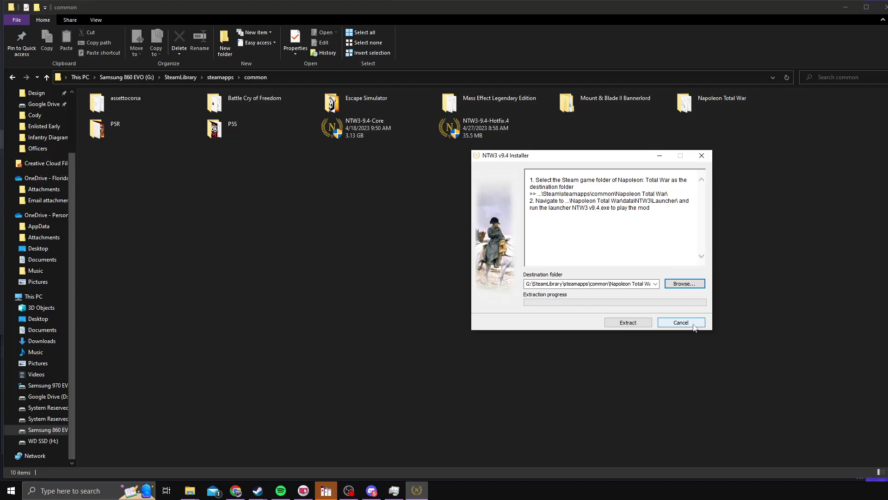
{"action": "left_click", "coordinate": [683, 323]}
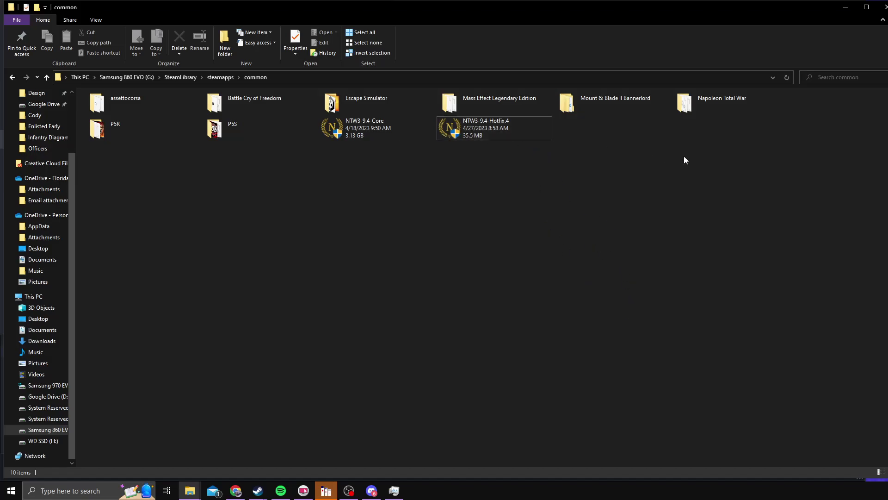
- Open the data\NTW3\Launcher folder inside Napoleon Total War and select the NTW3 v9.4 application
{"action": "double_click", "coordinate": [688, 103]}
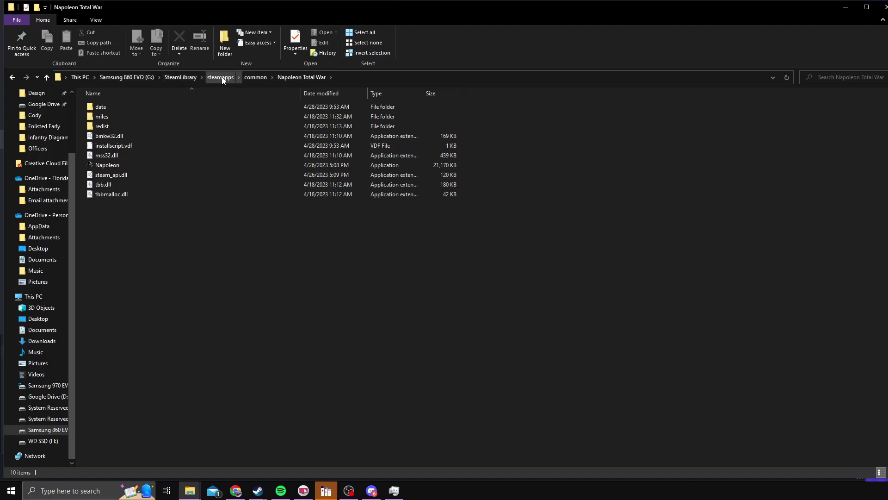
{"action": "double_click", "coordinate": [120, 108]}
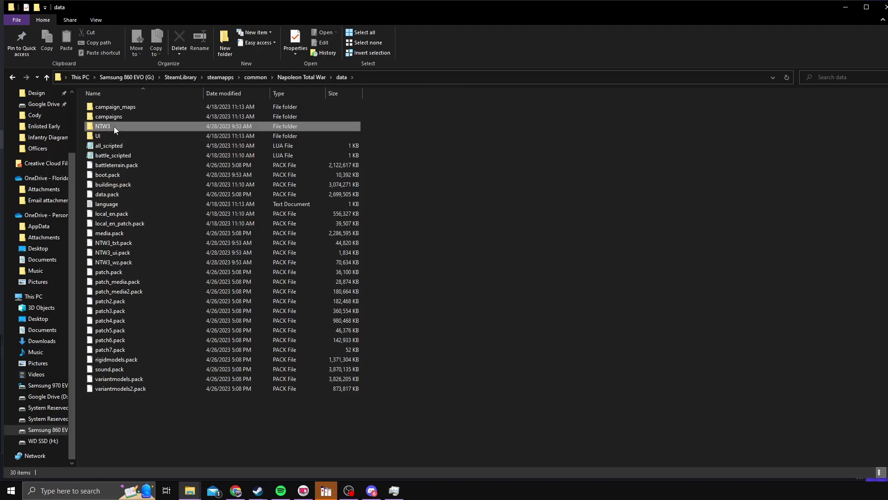
{"action": "double_click", "coordinate": [113, 126]}
{"action": "double_click", "coordinate": [118, 115]}
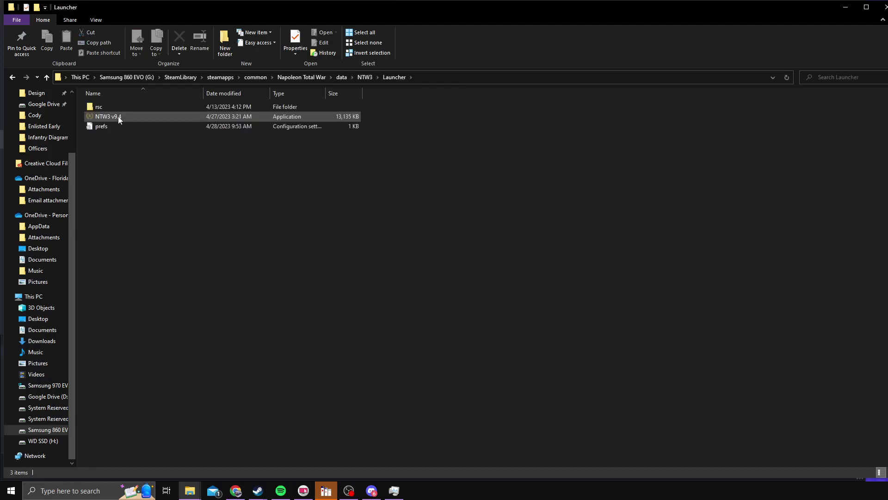
{"action": "left_click", "coordinate": [118, 119]}
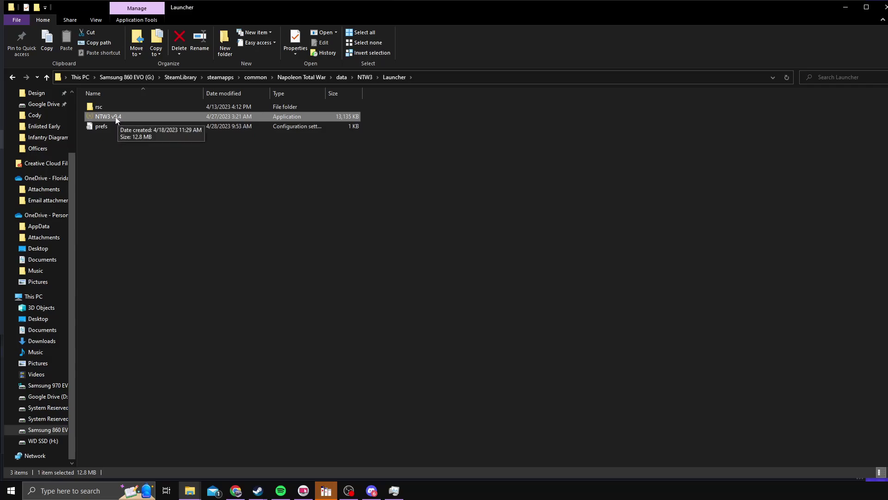
{"action": "right_click", "coordinate": [116, 119]}
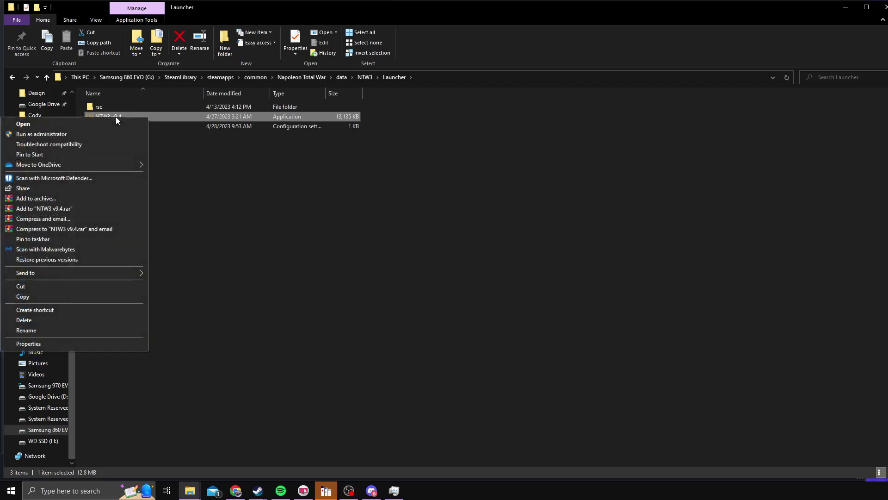
{"action": "mouse_move", "coordinate": [90, 277]}
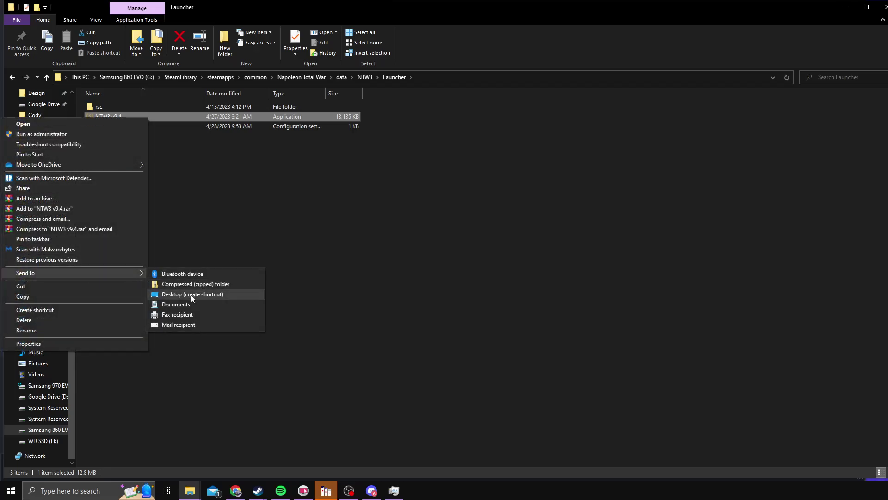
{"action": "left_click", "coordinate": [528, 313]}
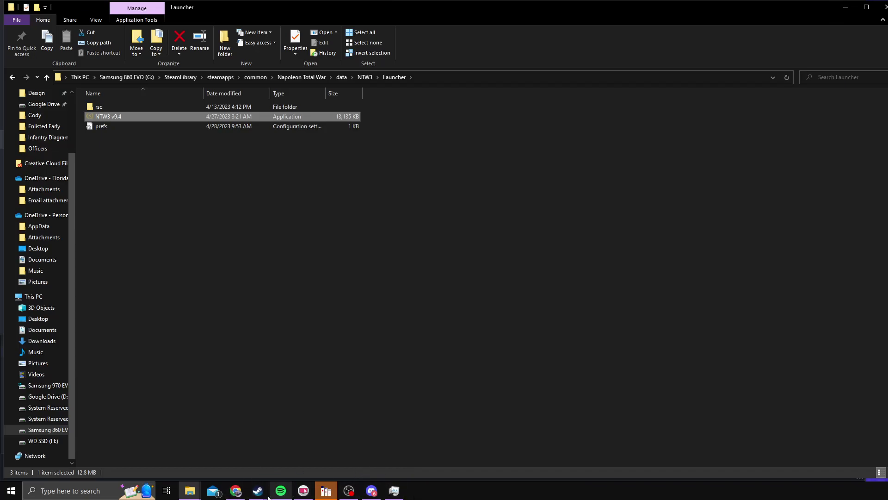
- Switch to Steam and examine the Client Beta Participation choices in its Interface settings, closing the settings when done
{"action": "mouse_move", "coordinate": [258, 490]}
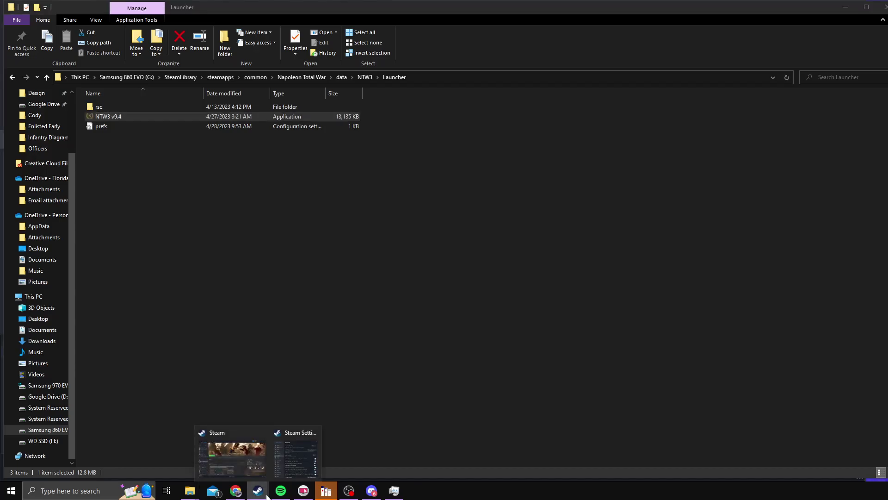
{"action": "left_click", "coordinate": [303, 462]}
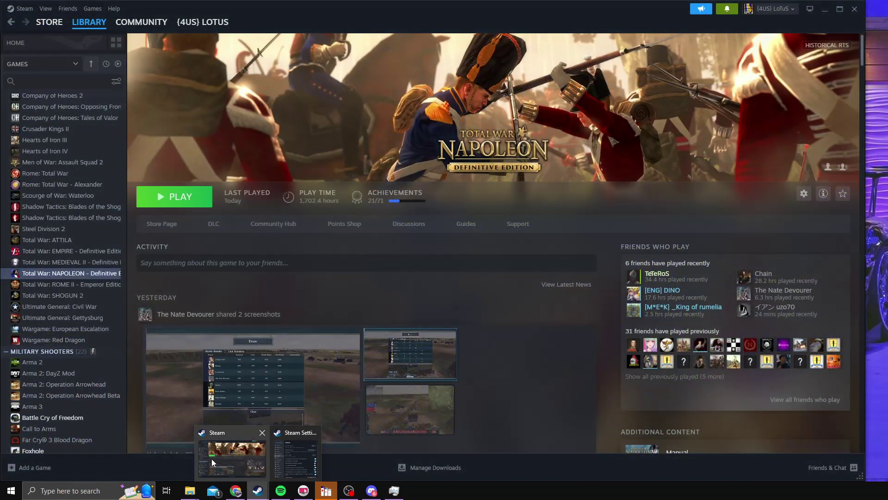
{"action": "left_click", "coordinate": [303, 469]}
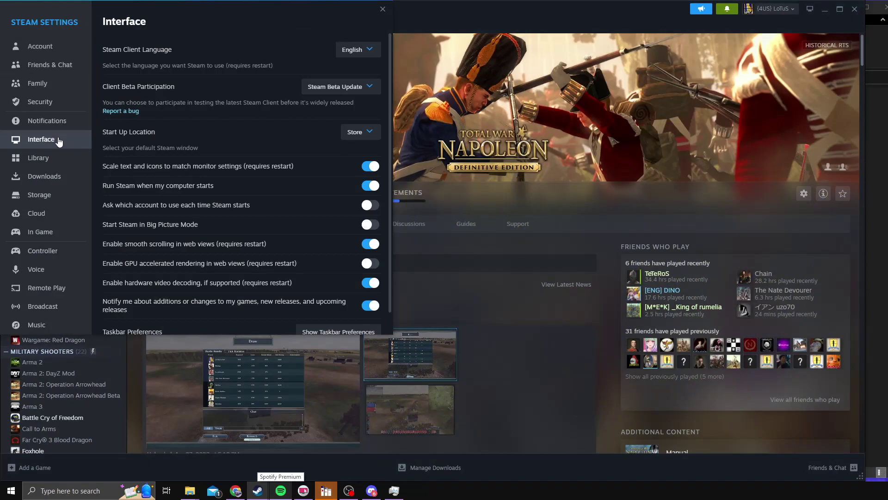
{"action": "left_click", "coordinate": [367, 90]}
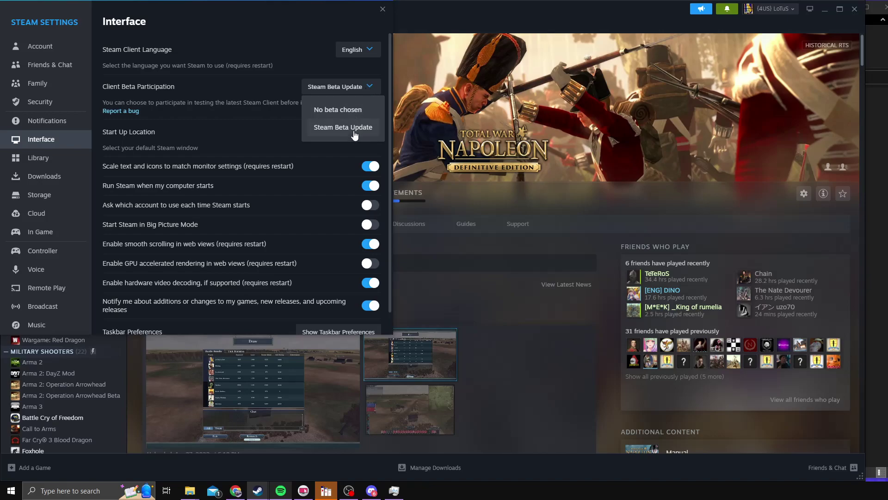
{"action": "left_click", "coordinate": [224, 100]}
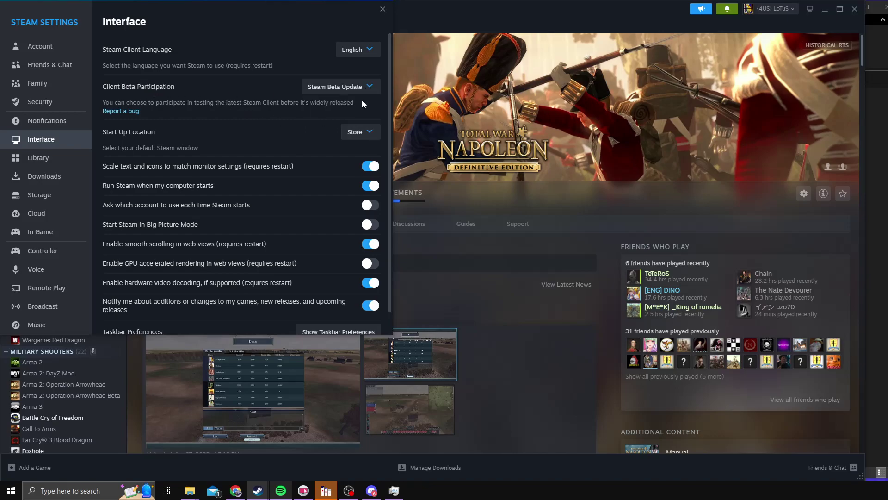
{"action": "left_click", "coordinate": [368, 89]}
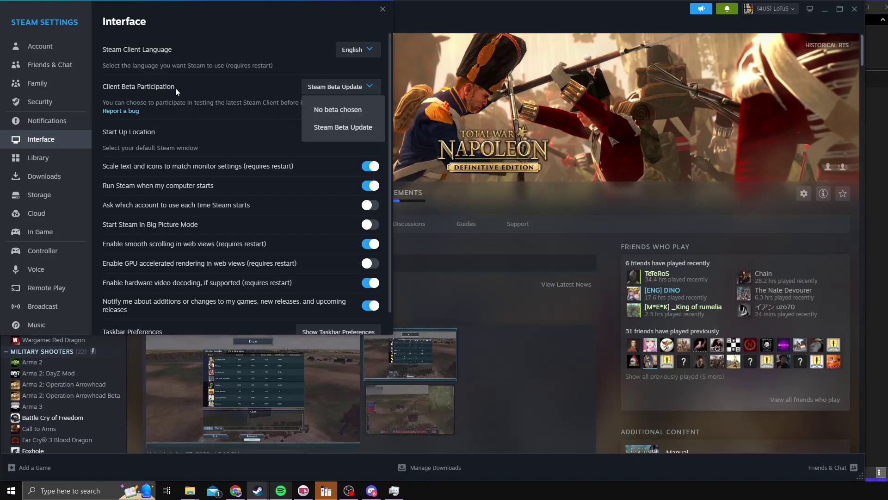
{"action": "left_click", "coordinate": [223, 95]}
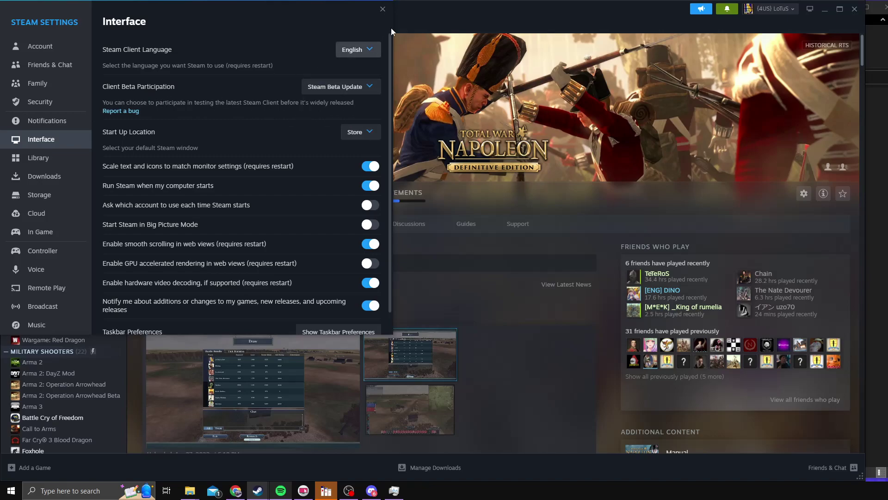
{"action": "left_click", "coordinate": [370, 88]}
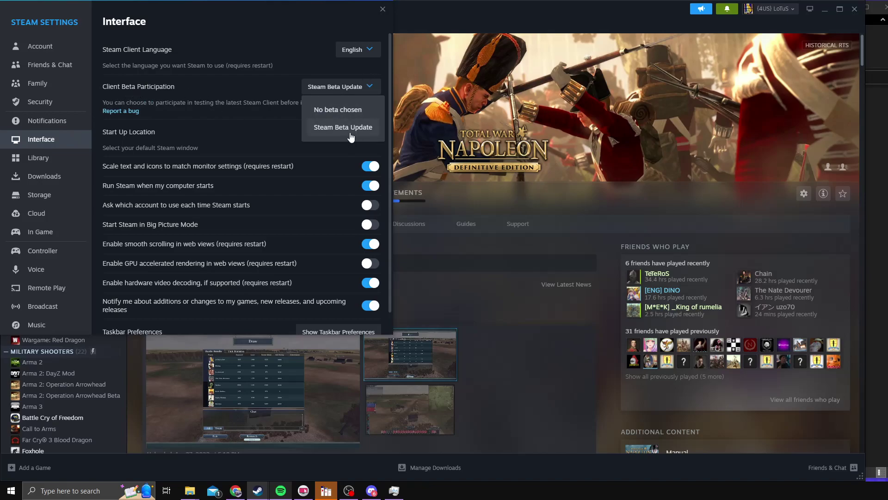
{"action": "left_click", "coordinate": [382, 10]}
{"action": "left_click", "coordinate": [383, 9]}
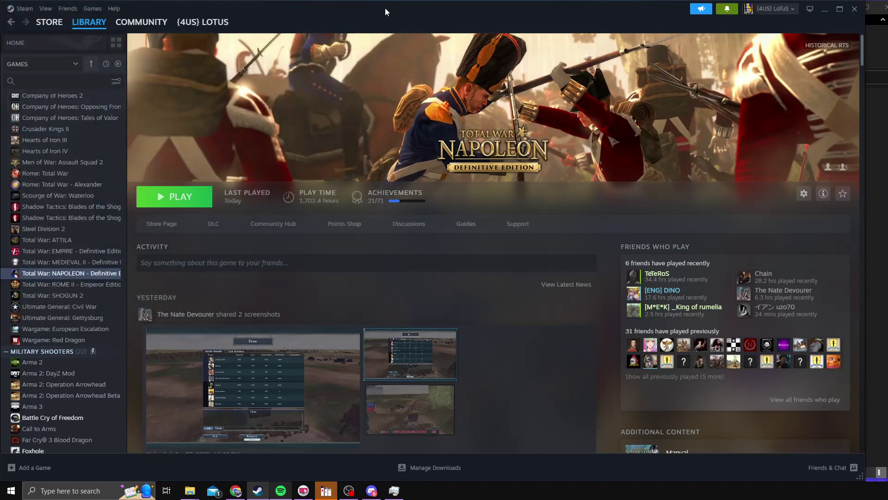
- Open the properties of Total War: NAPOLEON - Definitive Edition and examine its Beta Participation choices
{"action": "mouse_move", "coordinate": [94, 31]}
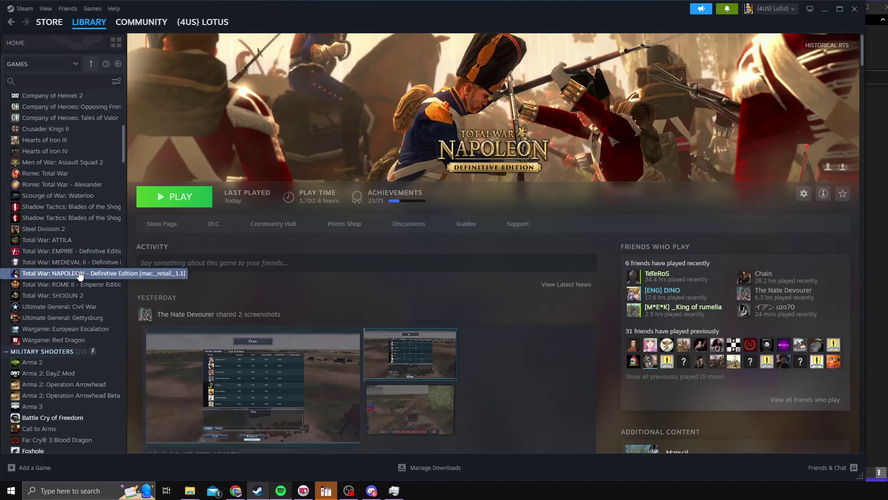
{"action": "right_click", "coordinate": [80, 276]}
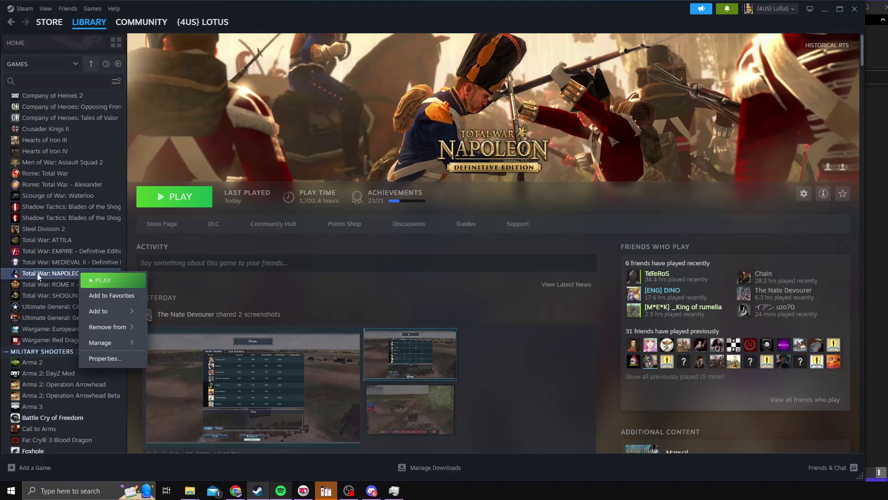
{"action": "left_click", "coordinate": [104, 359]}
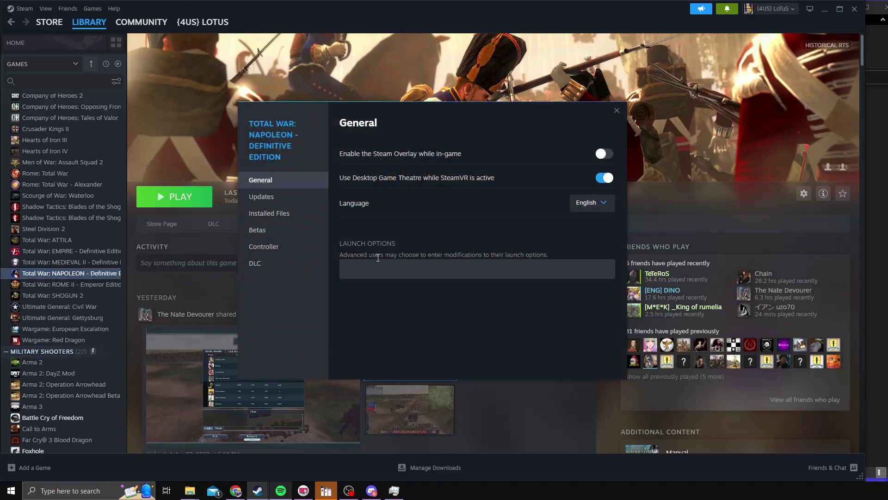
{"action": "left_click", "coordinate": [284, 231]}
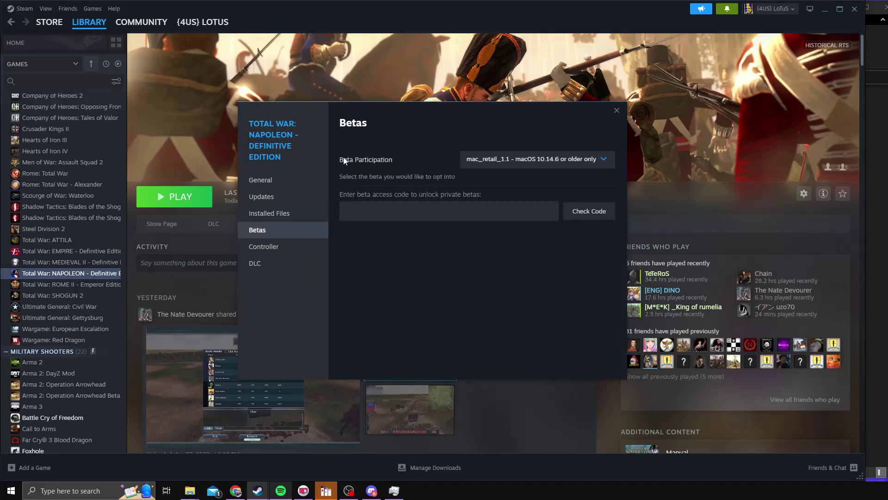
{"action": "left_click", "coordinate": [546, 162]}
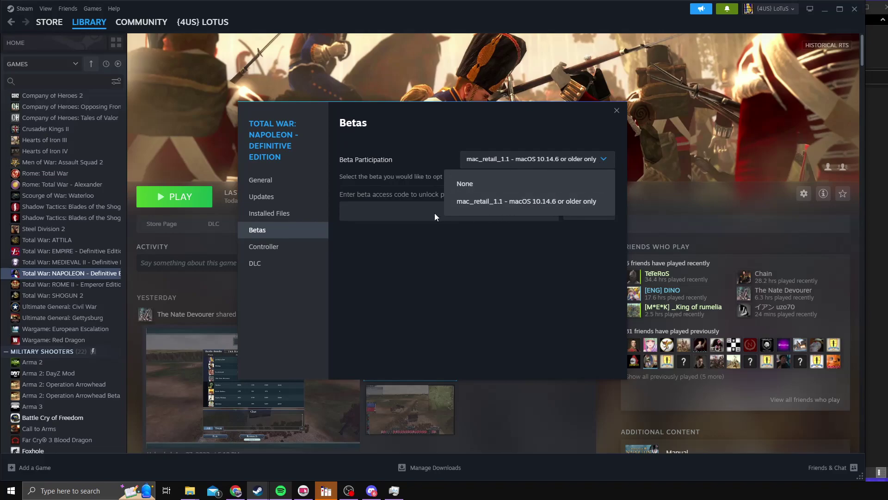
{"action": "left_click", "coordinate": [496, 300]}
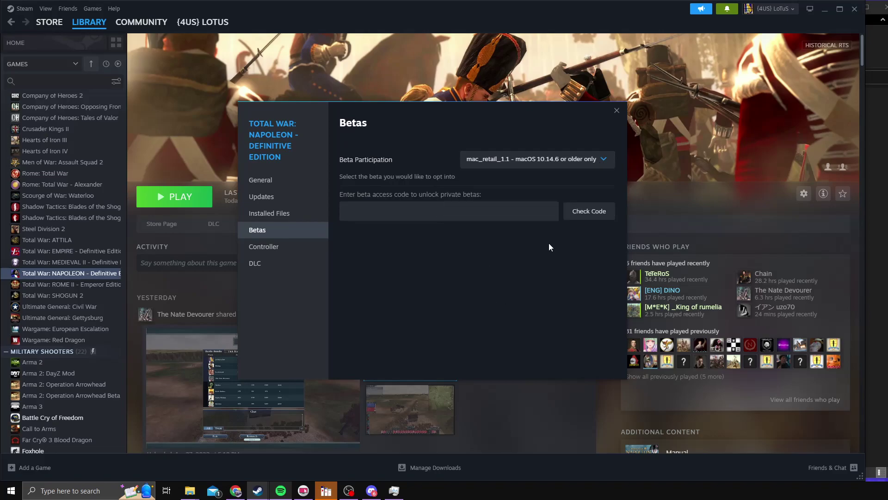